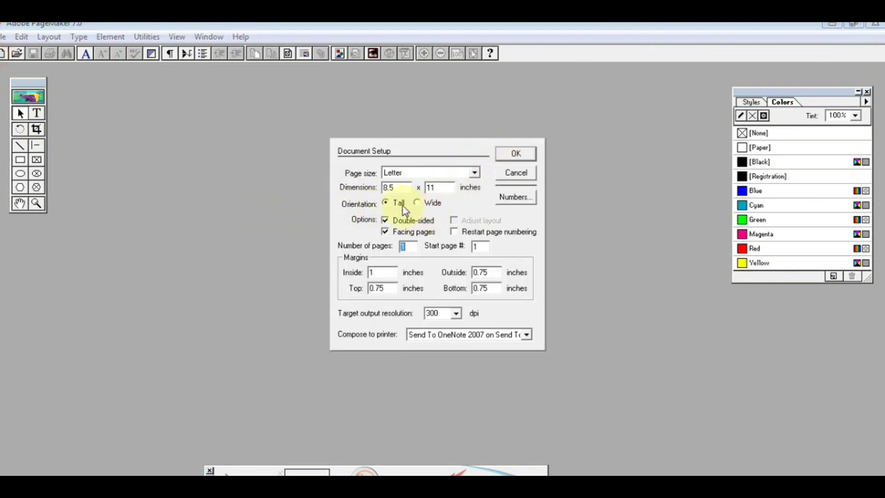
Confirm the Letter-size, Tall Document Setup to create the blank single-page document.
key("Return")
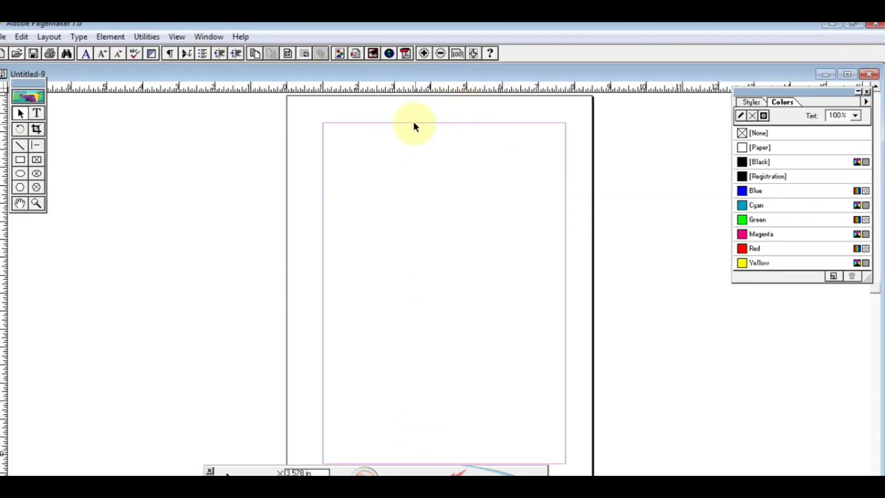
right_click(413, 121)
left_click(162, 194)
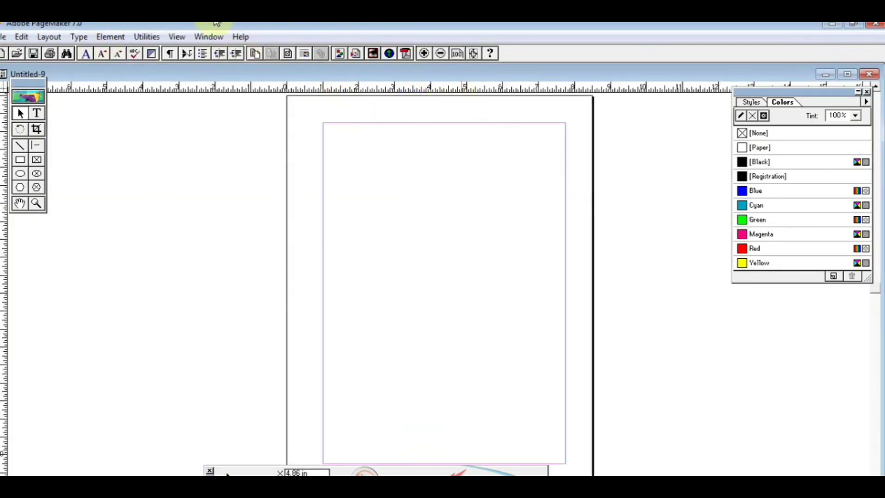
Set Column Guides to 2 columns with the default gutter.
left_click(49, 37)
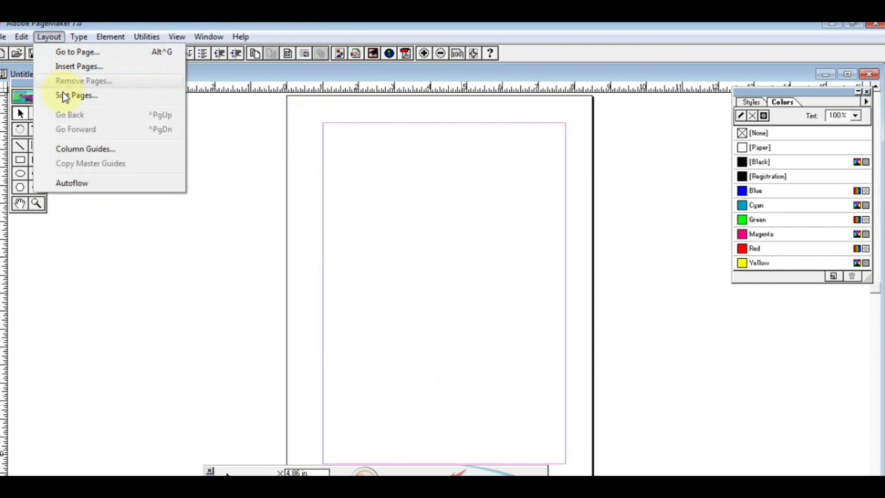
left_click(84, 149)
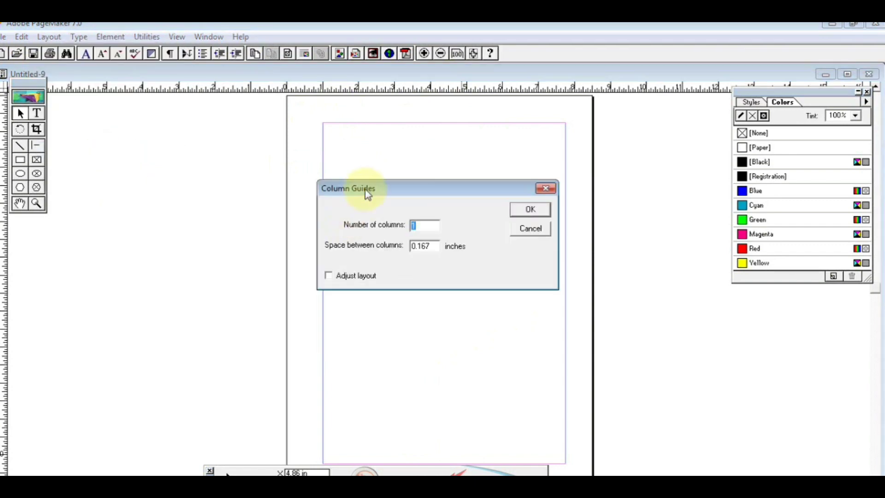
mouse_move(365, 187)
left_mouse_down()
mouse_move(104, 304)
mouse_move(77, 298)
left_mouse_up()
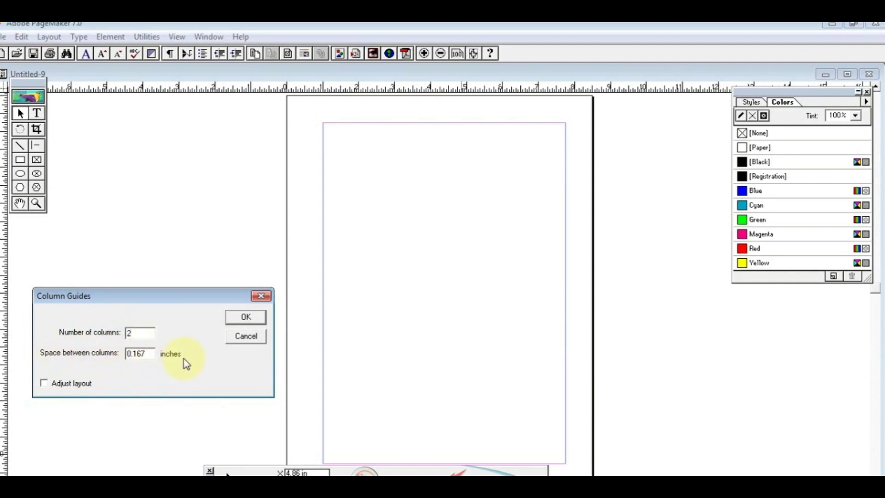
type("2")
left_click(242, 318)
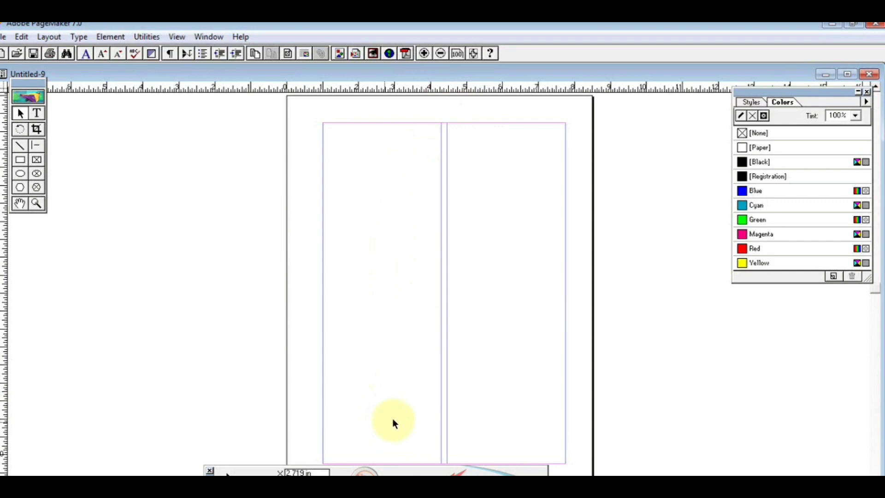
Drag the column gutter guide rightward so the left column is wider.
left_click_drag(331, 134, 432, 430)
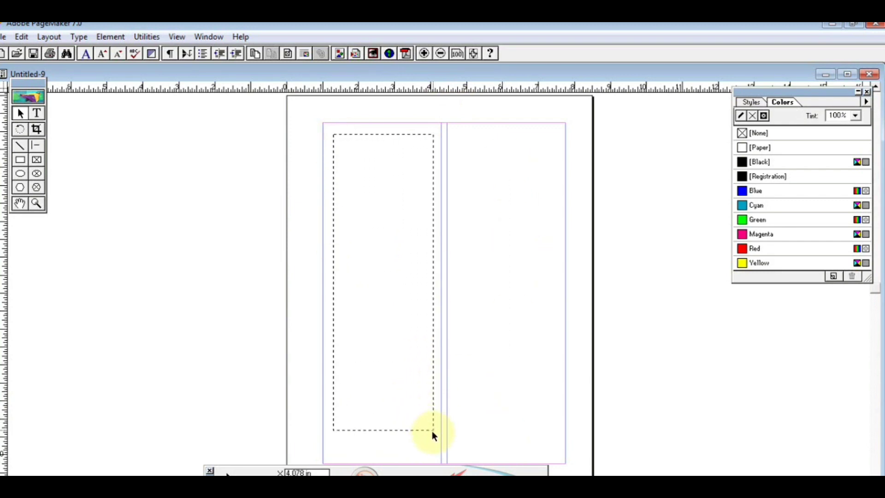
left_click_drag(467, 136, 544, 411)
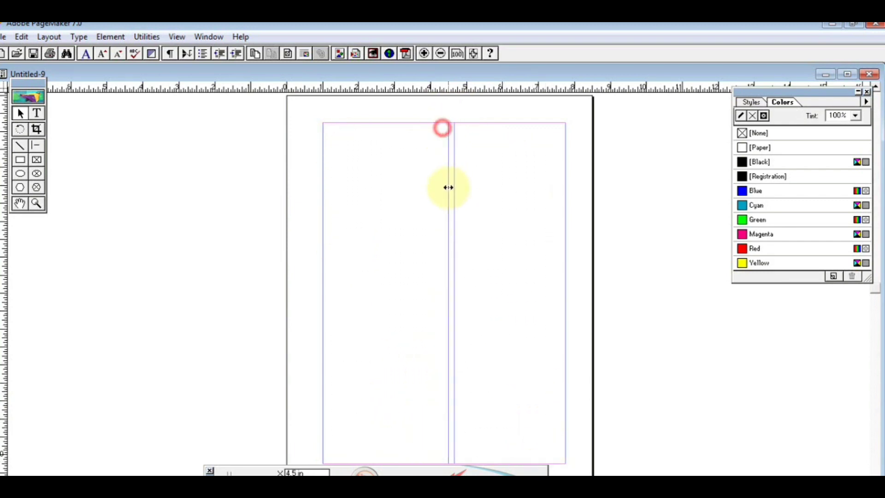
left_click_drag(444, 142, 444, 187)
left_click_drag(445, 136, 448, 146)
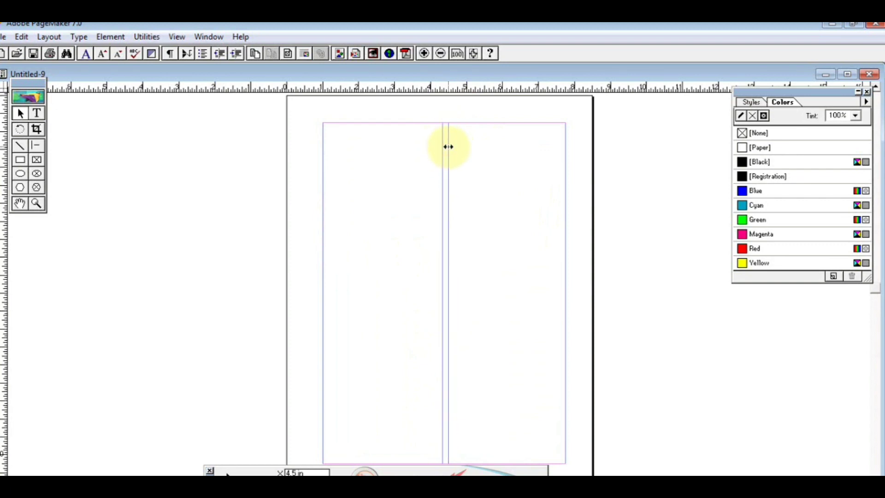
left_click_drag(445, 151, 422, 166)
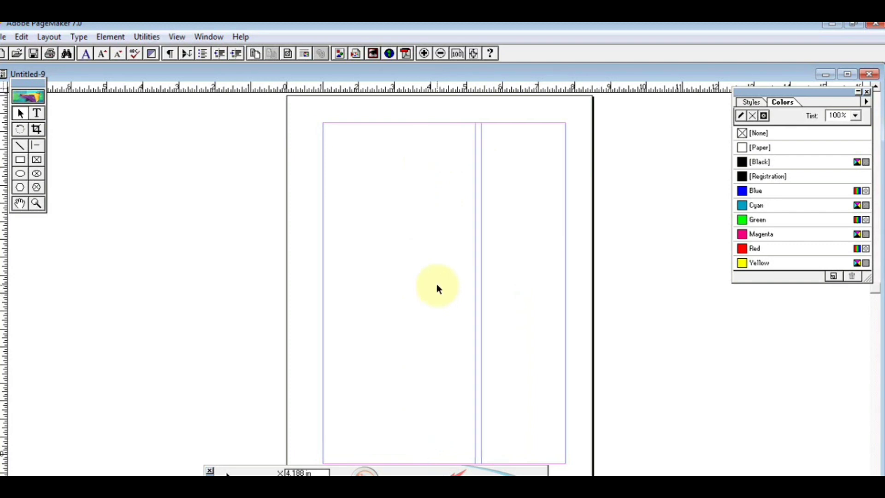
Undo the guide move, then set 5 columns with 0.12-inch spacing.
key("ctrl+z")
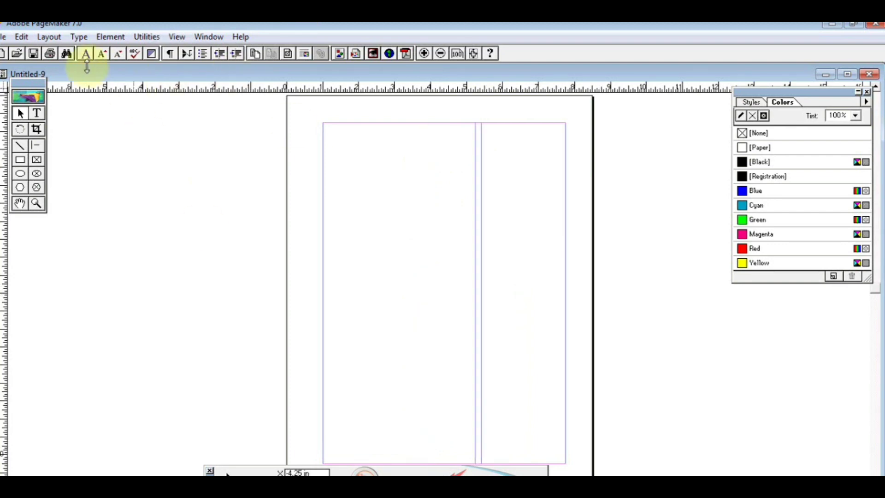
left_click(49, 36)
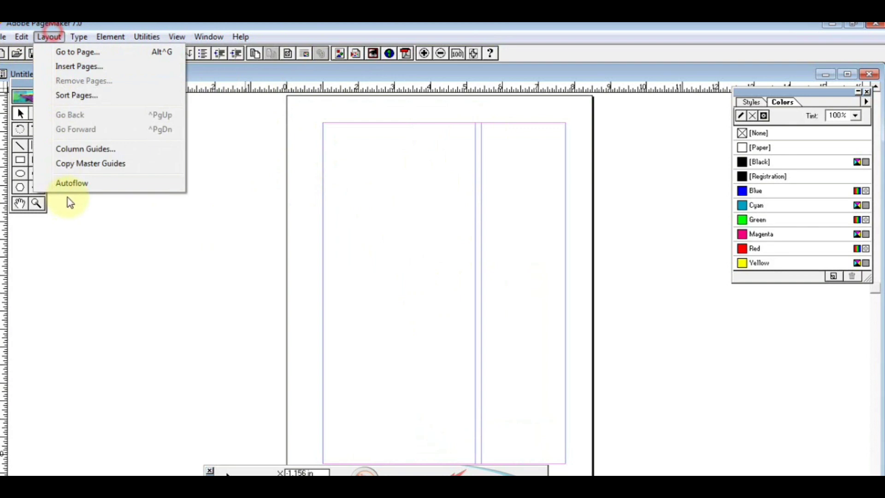
left_click(79, 149)
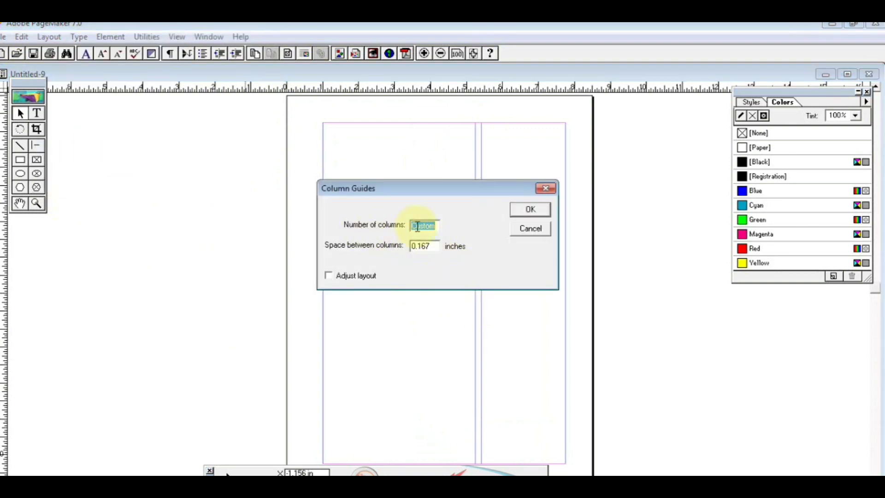
type("5")
double_click(423, 246)
type("0.")
left_click(530, 208)
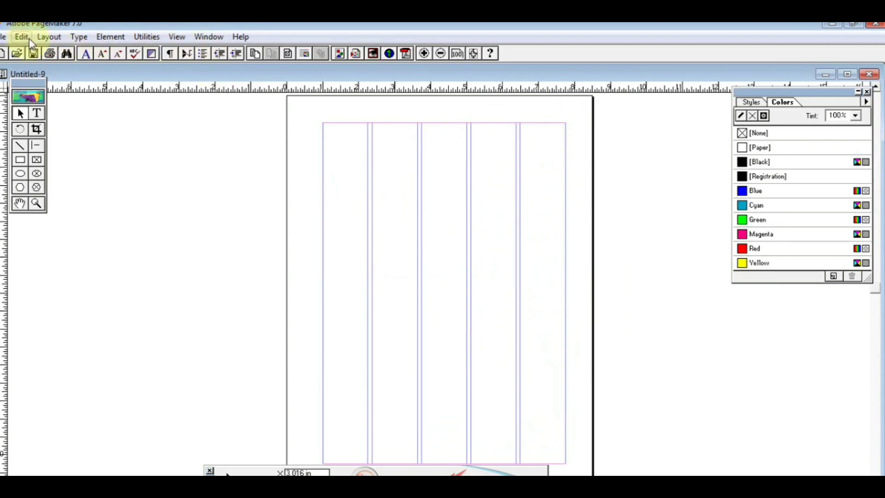
Change Column Guides to 3 columns with a wider space between columns.
left_click(50, 36)
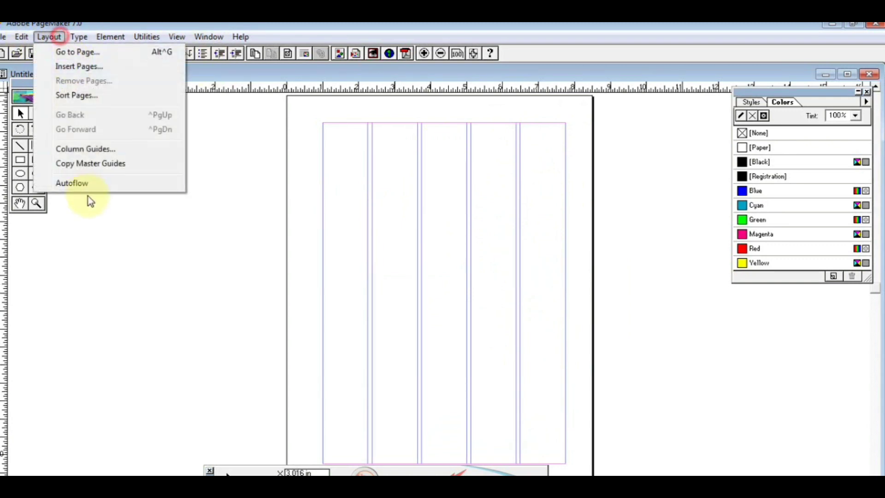
left_click(90, 147)
type("3")
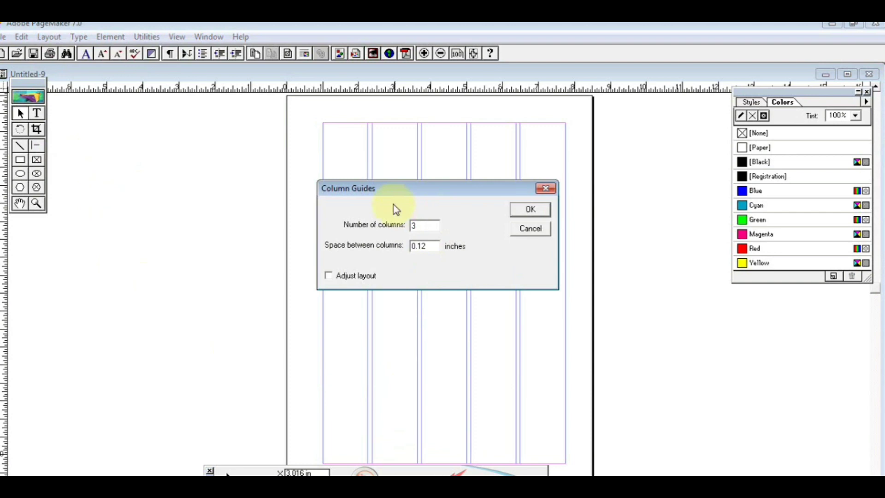
double_click(419, 245)
type("0.")
left_click(530, 209)
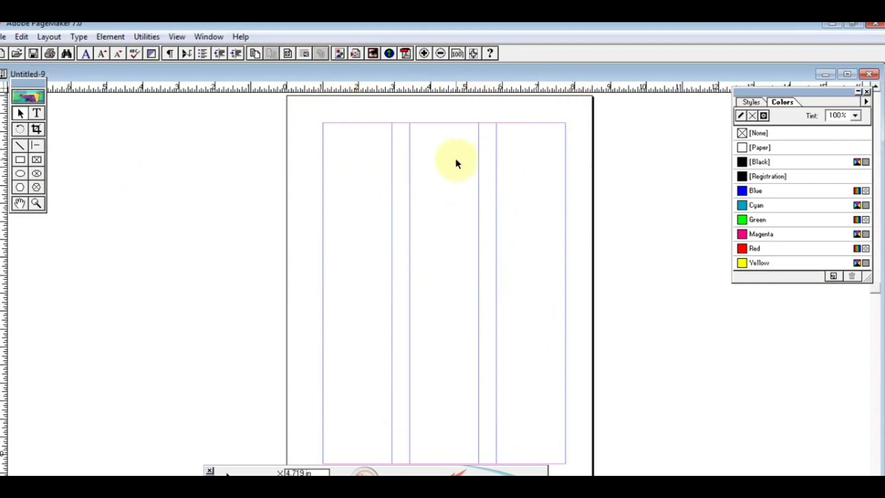
Close Untitled-9 and create a maximized new document with Wide orientation.
left_click(847, 75)
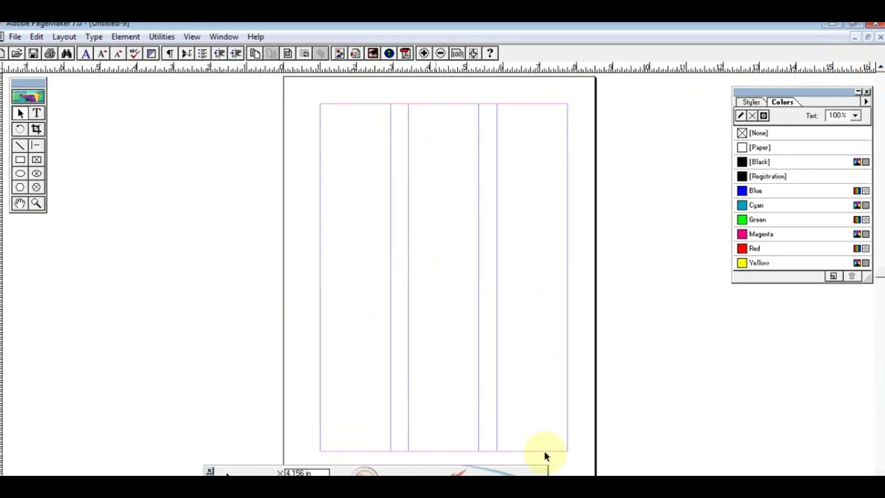
left_click(878, 37)
left_click(450, 304)
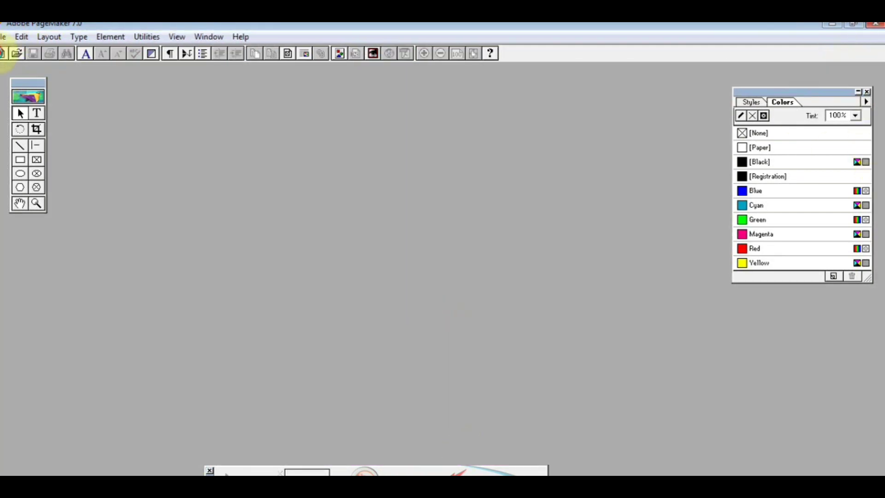
left_click(3, 54)
left_click(417, 203)
left_click(516, 152)
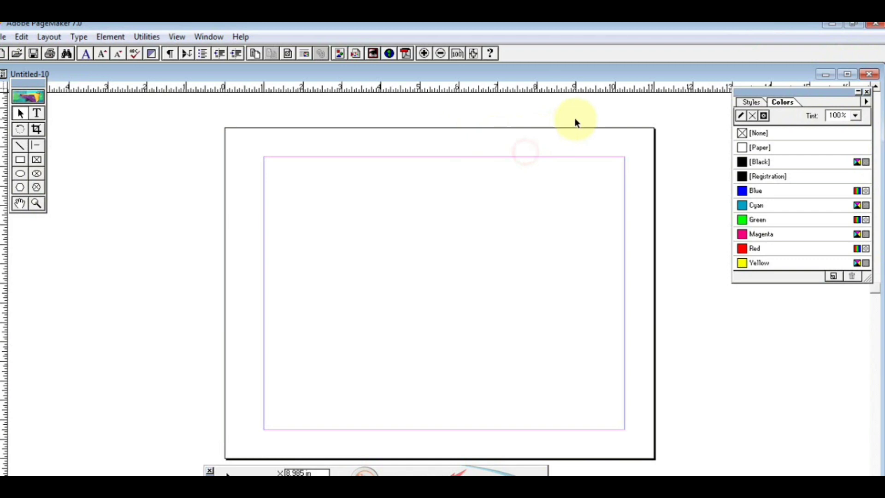
left_click(849, 75)
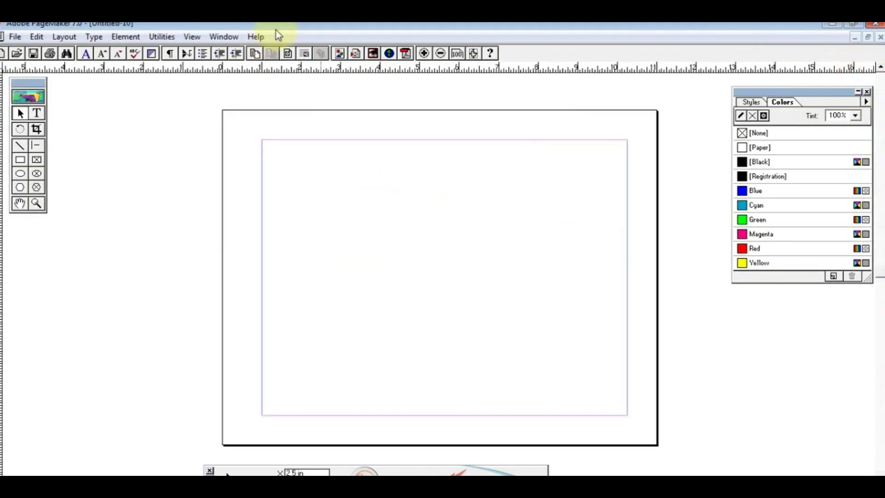
Set Column Guides to 4 columns with the 0.167-inch gutter.
left_click(62, 36)
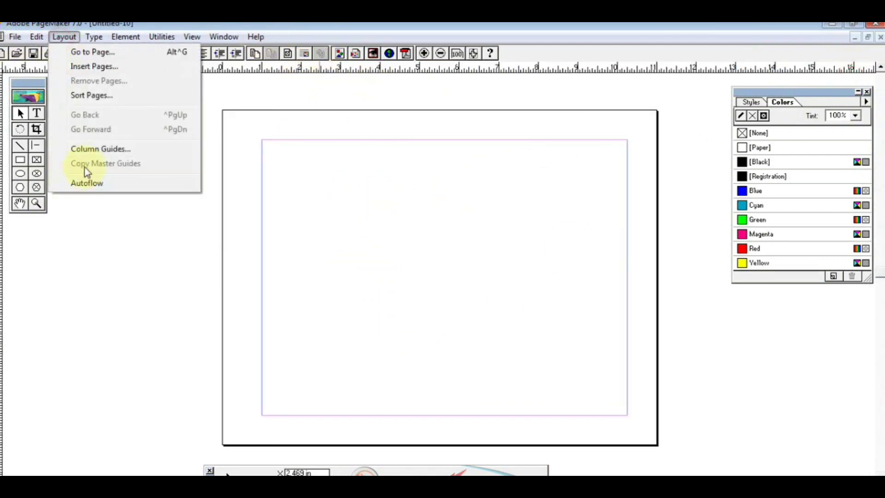
left_click(99, 149)
type("4")
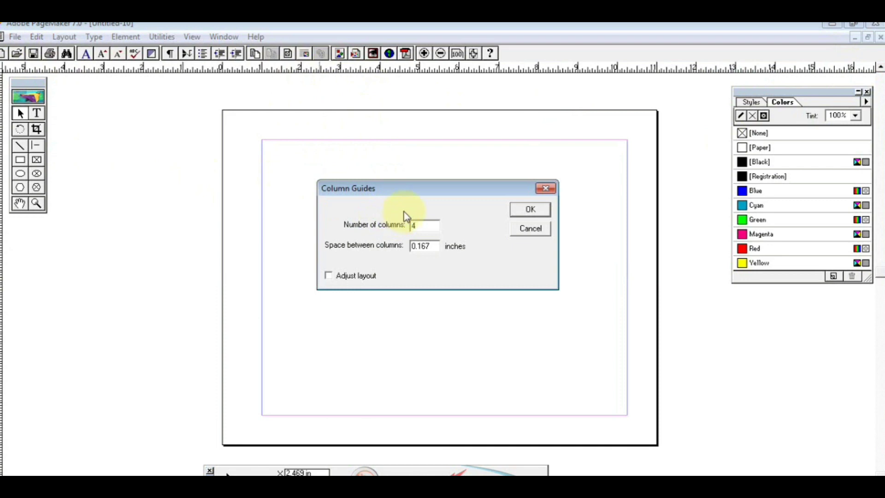
double_click(420, 246)
left_click(329, 276)
left_click(530, 208)
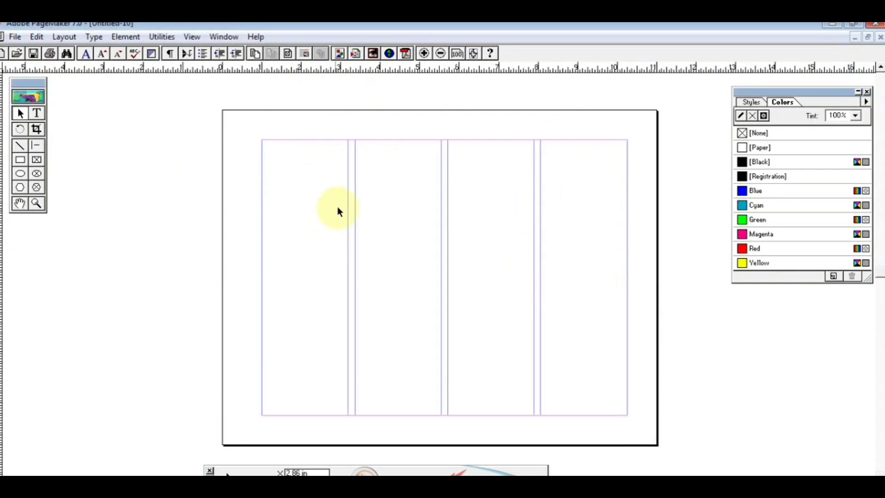
Type short word lists at the tops of the first three columns.
left_click(36, 114)
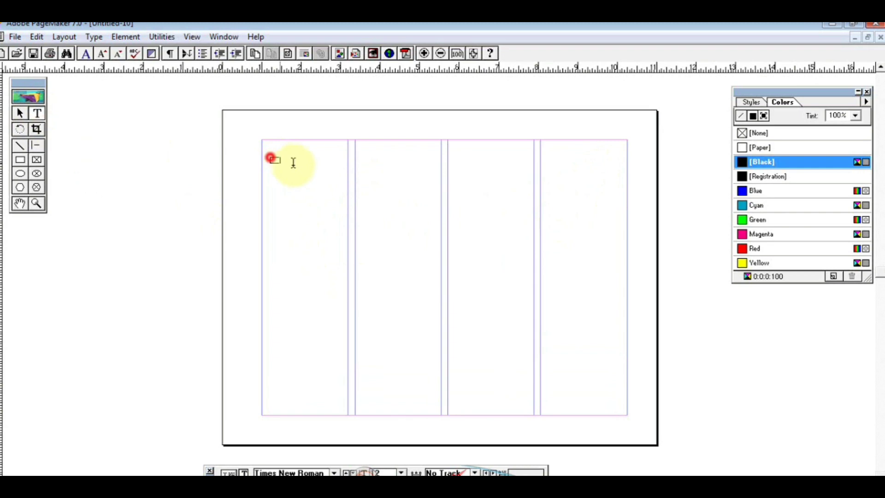
left_click(269, 154)
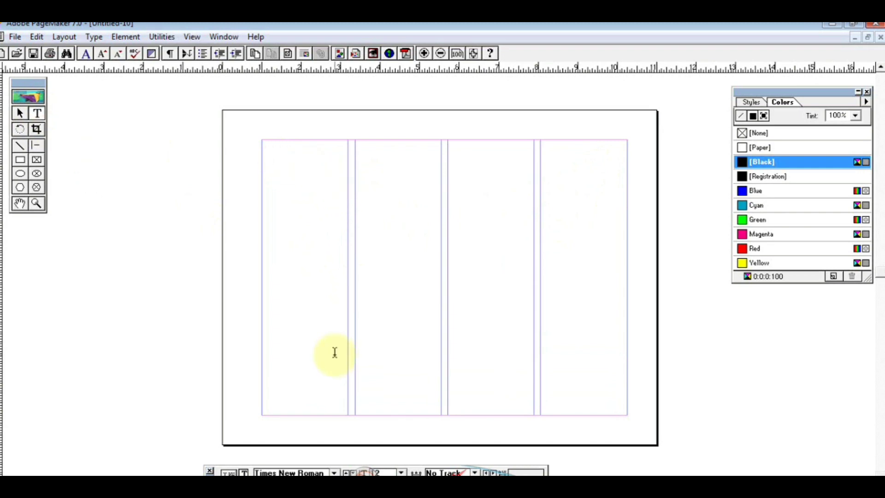
type("a")
type("mang")
left_click(369, 158)
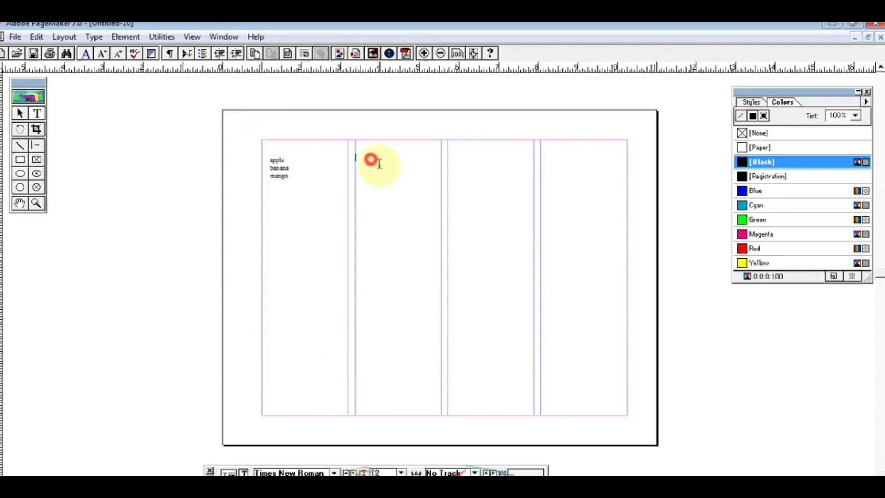
type("monaday")
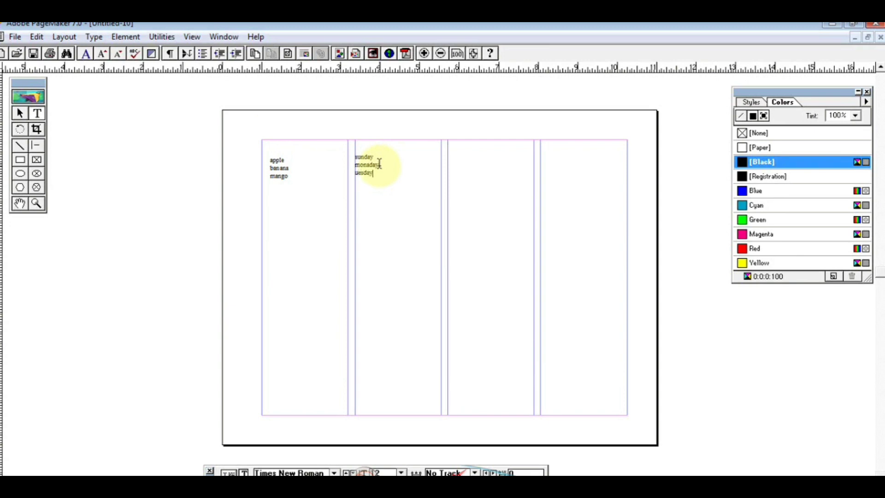
left_click(465, 149)
type("cowe")
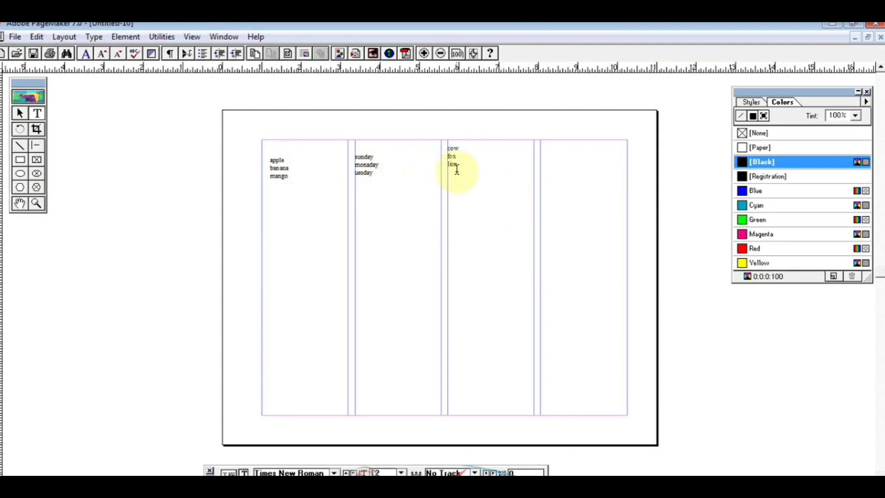
Enlarge the third list, cow, fox, lion, to size 30.
left_click_drag(460, 172, 433, 147)
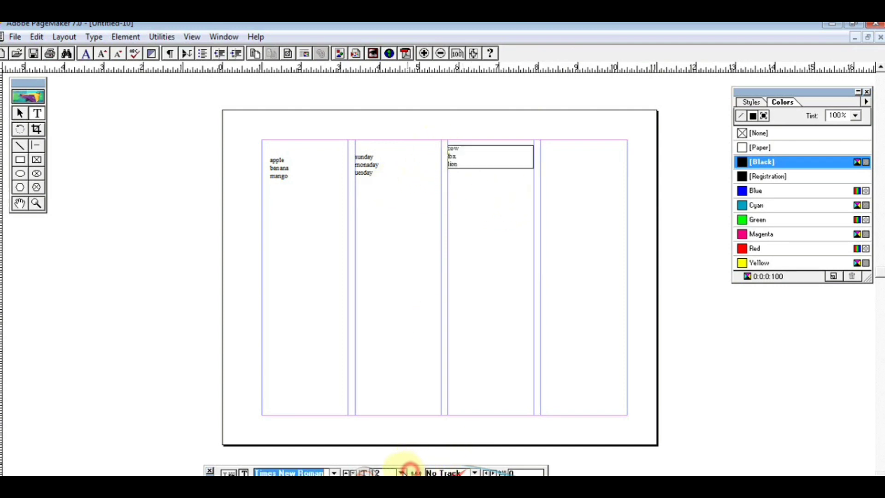
left_click(401, 473)
left_click(382, 453)
left_click(476, 257)
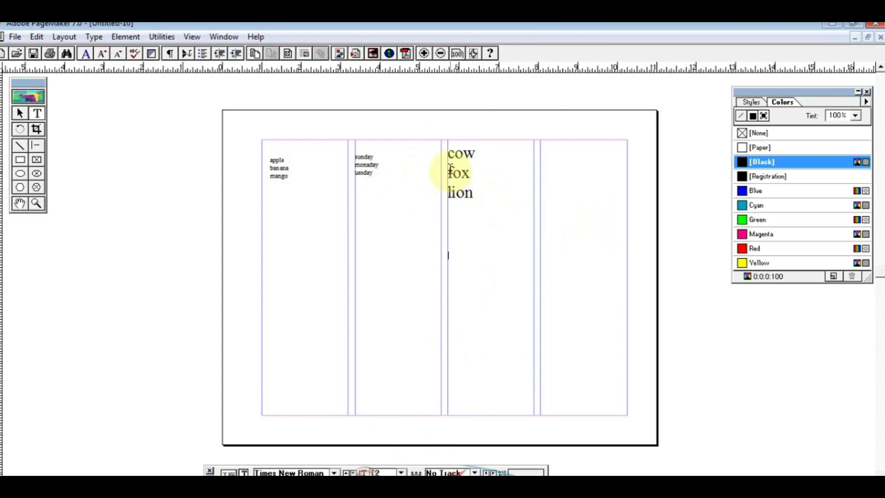